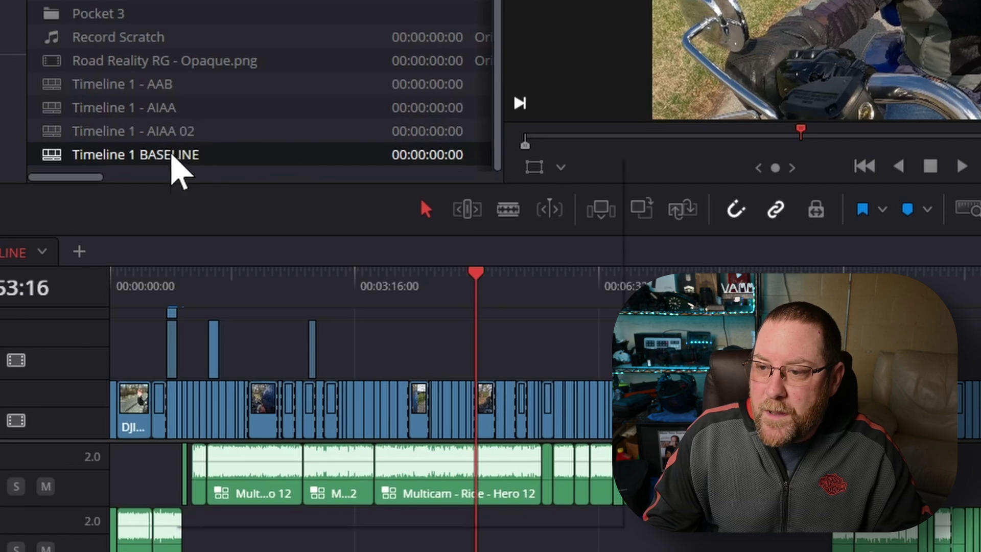
# Duplicate the Timeline 1 BASELINE timeline in the media pool and play a short stretch of its opening roadside section.
pyautogui.rightClick(177, 171)
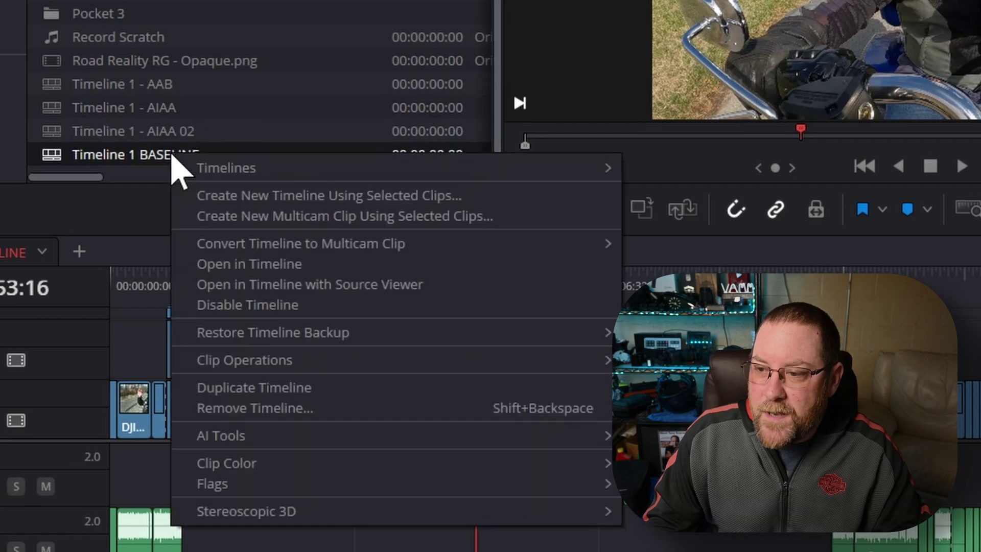
pyautogui.click(288, 388)
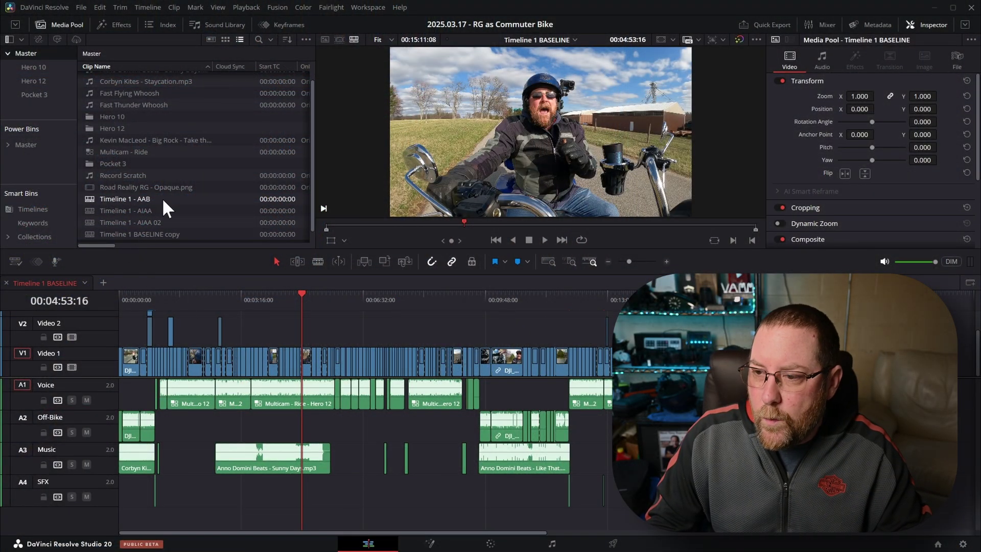
pyautogui.scroll(-1, 160, 222)
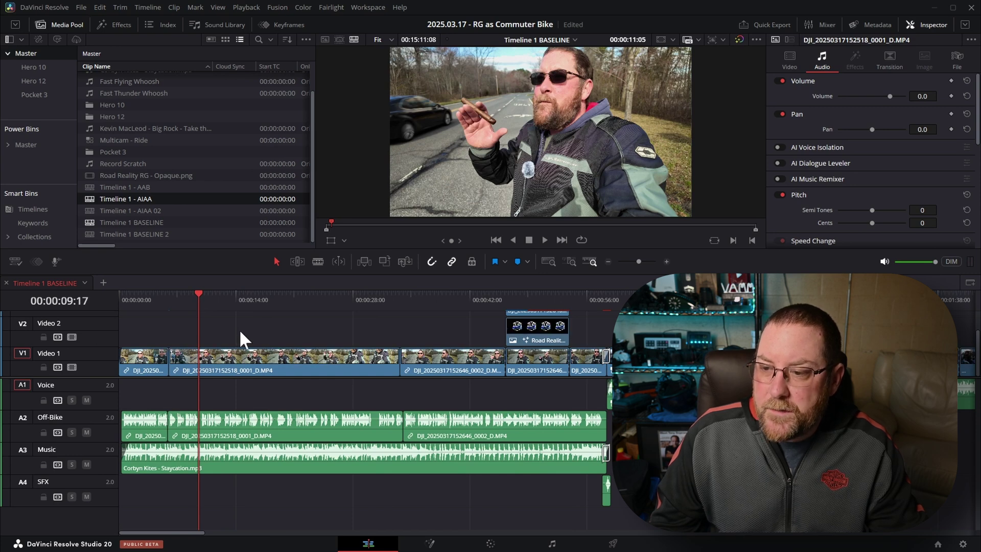
pyautogui.press('space')
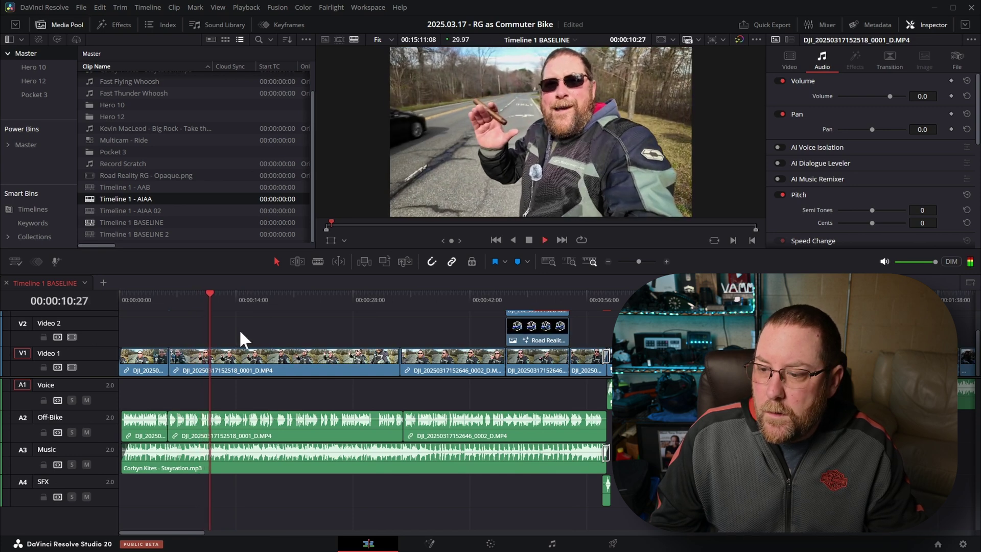
pyautogui.press('space')
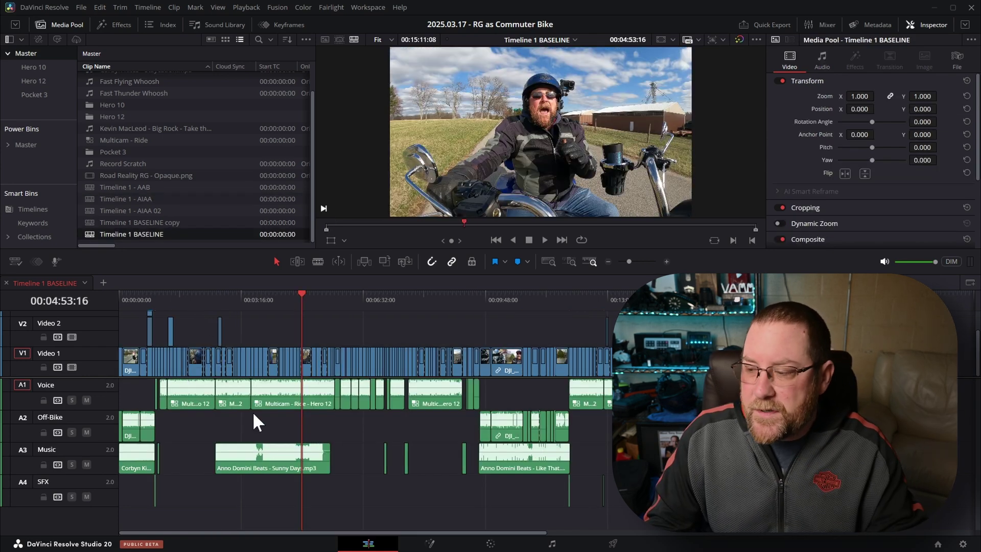
# Switch to the Fairlight page and increase the heights of the Voice, Off-Bike, Music and SFX tracks.
pyautogui.click(555, 545)
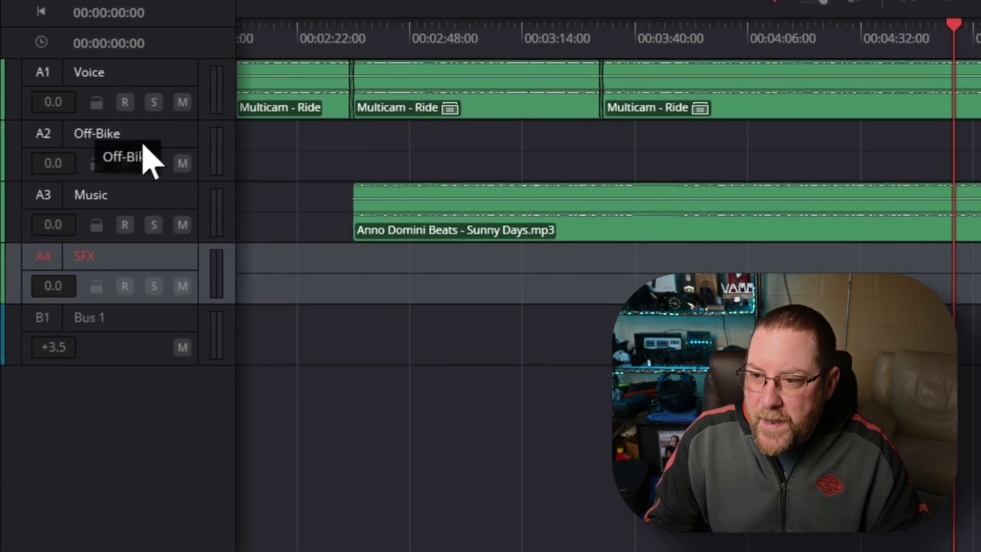
pyautogui.moveTo(164, 121); pyautogui.dragTo(173, 183)
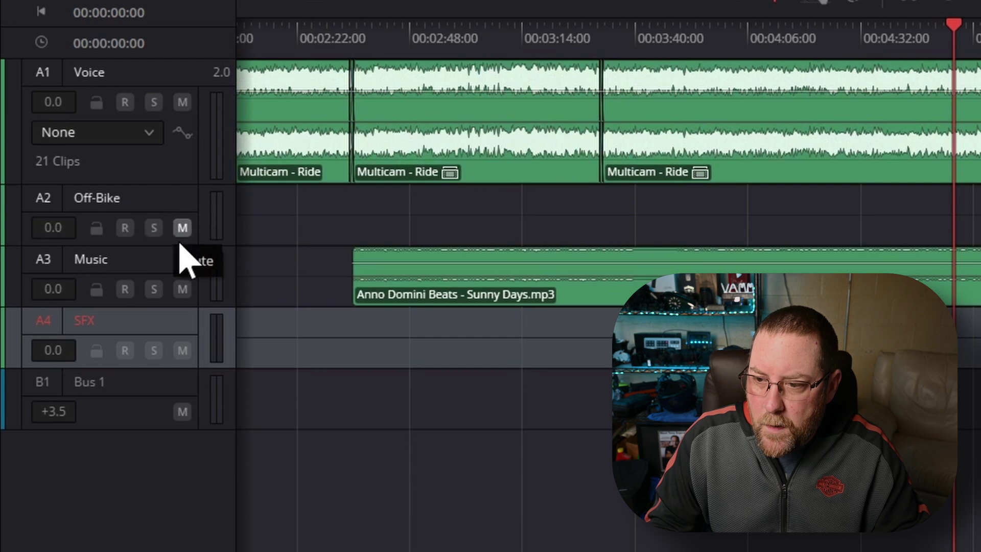
pyautogui.click(179, 243)
pyautogui.moveTo(179, 244); pyautogui.dragTo(193, 307)
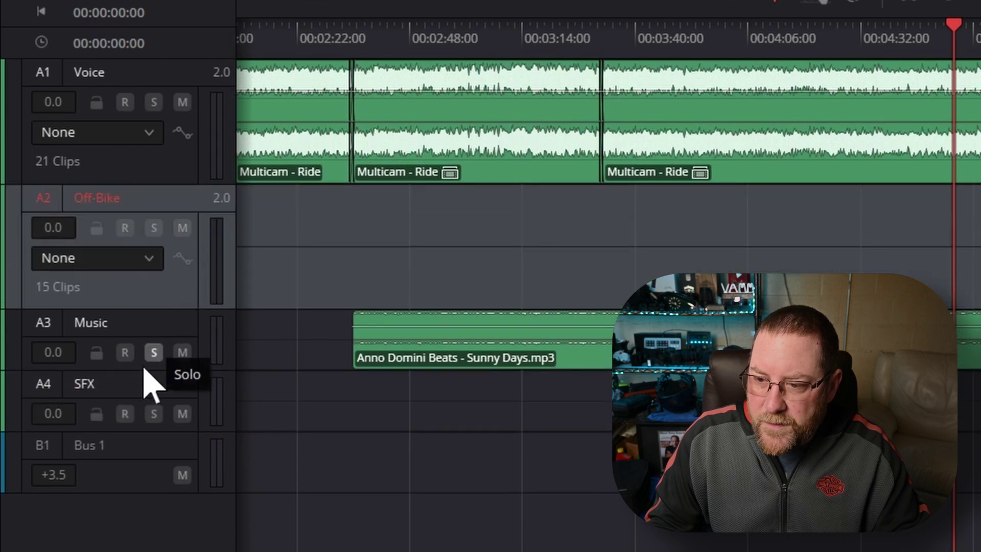
pyautogui.moveTo(162, 370); pyautogui.dragTo(174, 433)
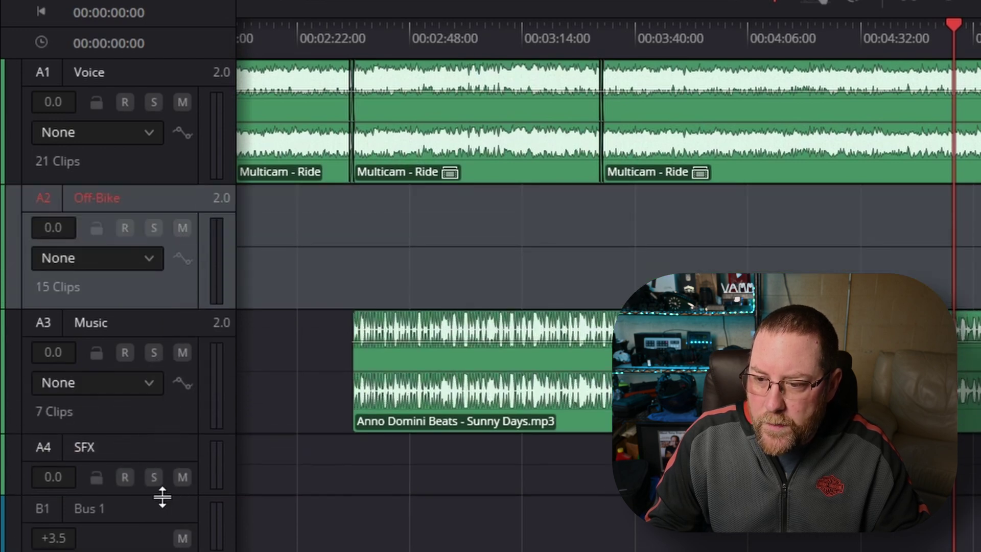
pyautogui.moveTo(163, 497); pyautogui.dragTo(167, 544)
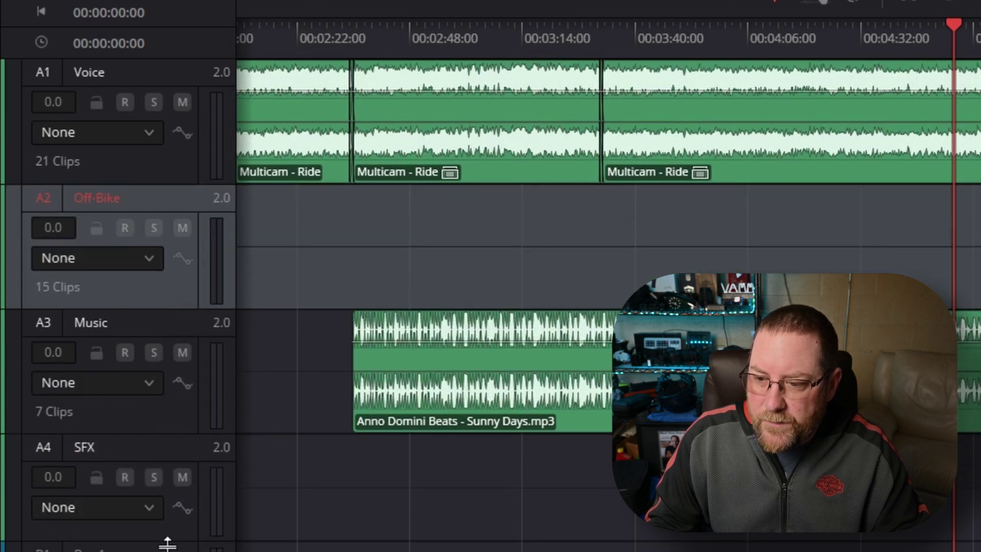
# Set the track category of the Voice and Off-Bike tracks to Dialogue.
pyautogui.rightClick(225, 122)
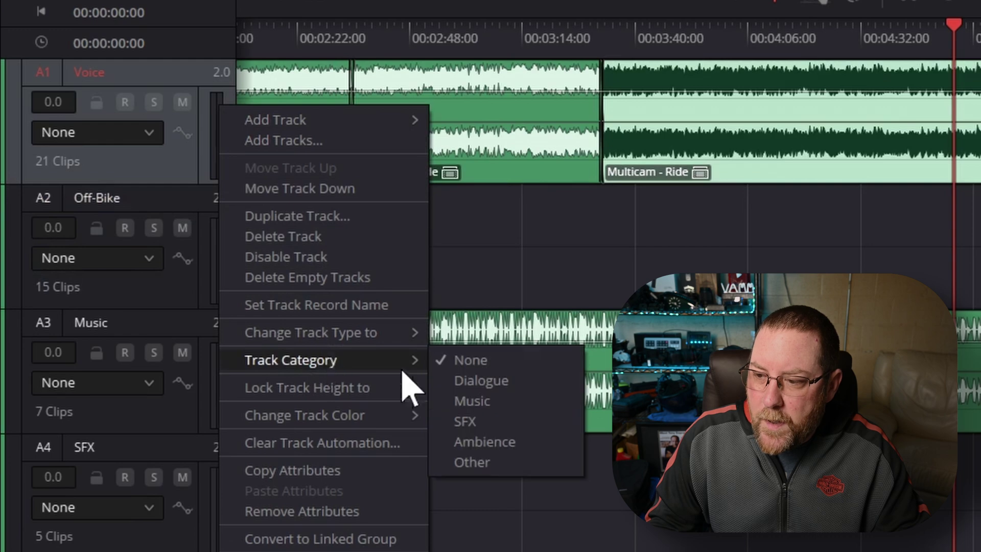
pyautogui.click(473, 383)
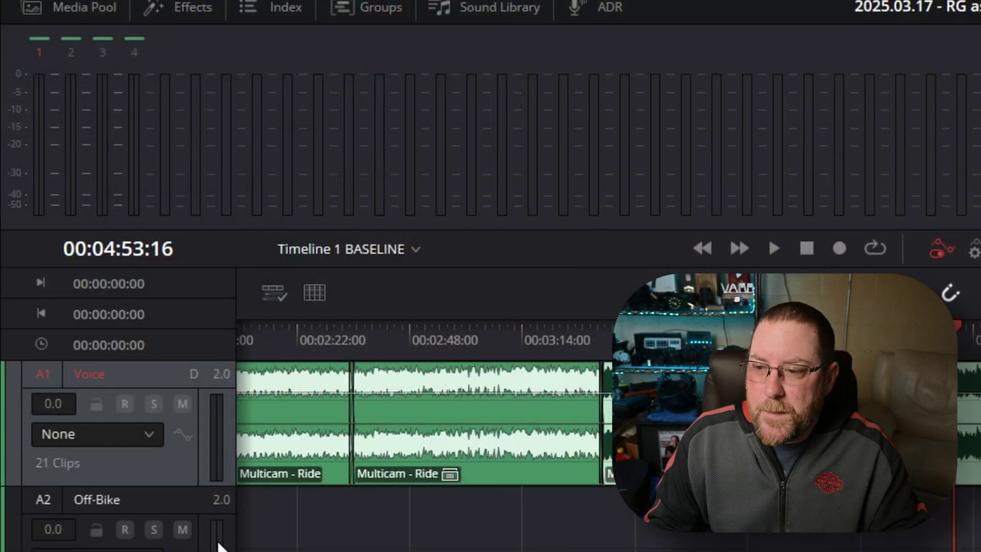
pyautogui.rightClick(219, 537)
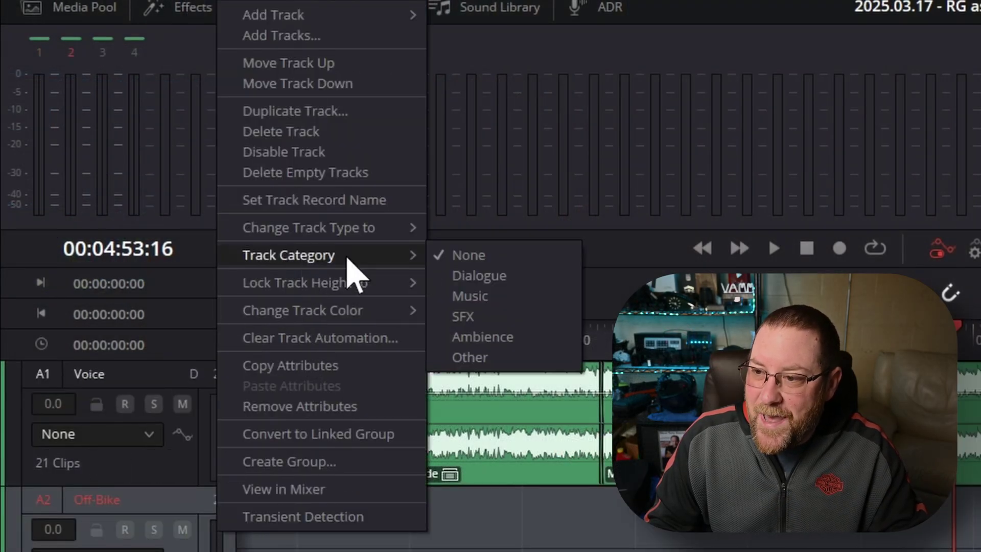
pyautogui.click(458, 281)
# Assign the Music category to the Music track and the SFX category to the SFX track.
pyautogui.rightClick(228, 432)
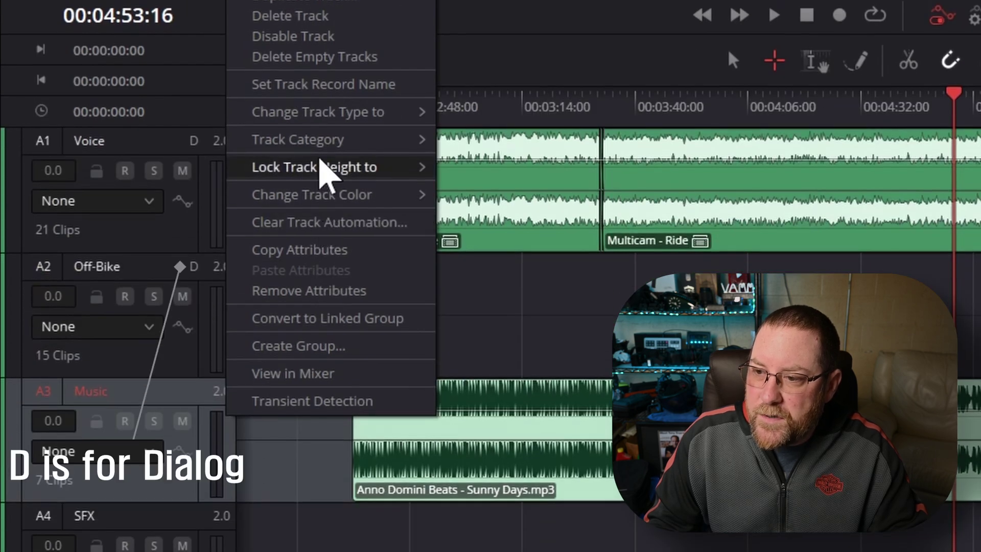
pyautogui.moveTo(316, 141)
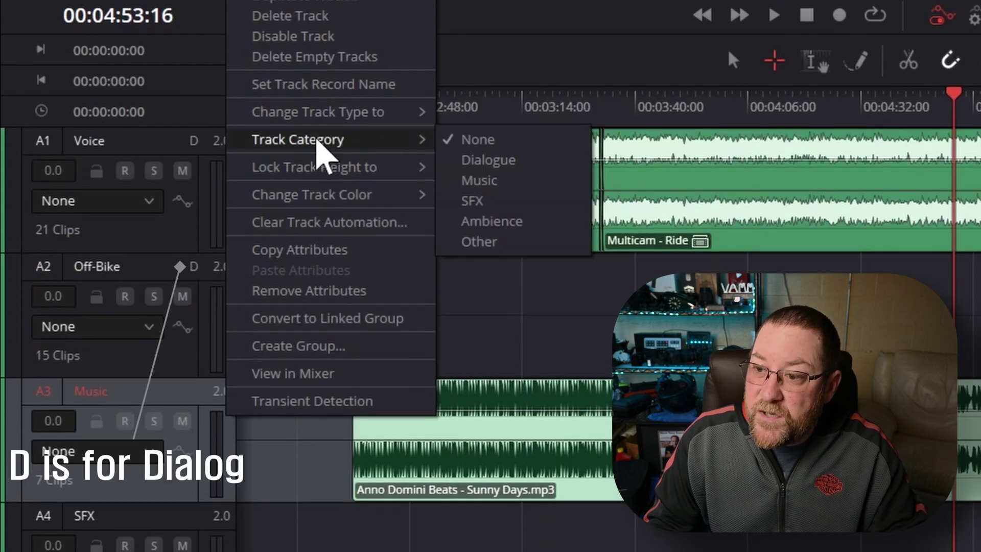
pyautogui.click(479, 180)
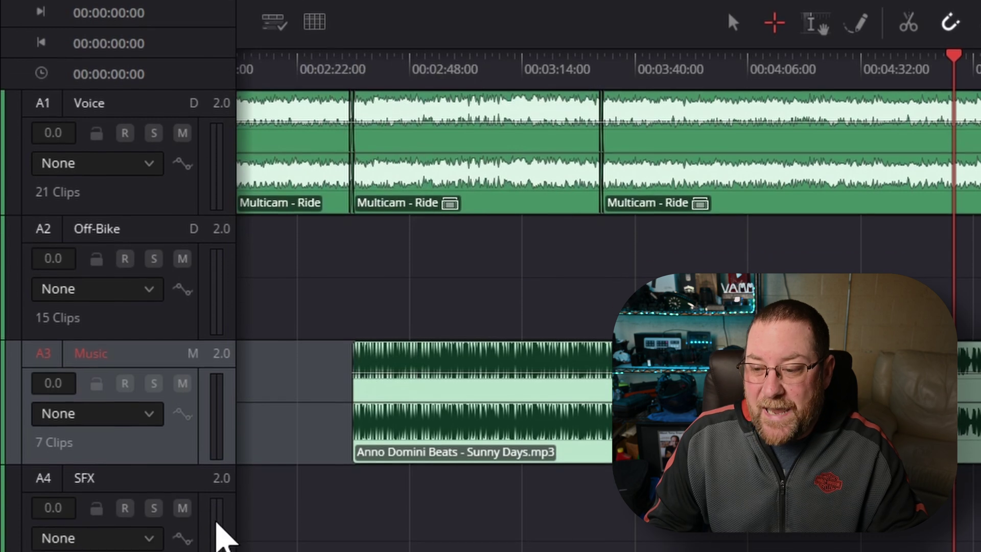
pyautogui.rightClick(217, 522)
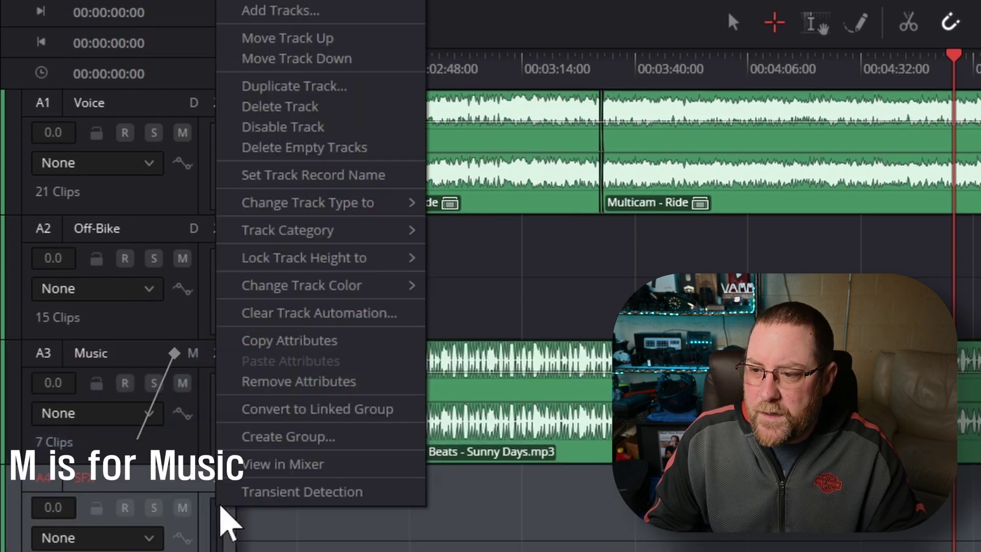
pyautogui.moveTo(318, 236)
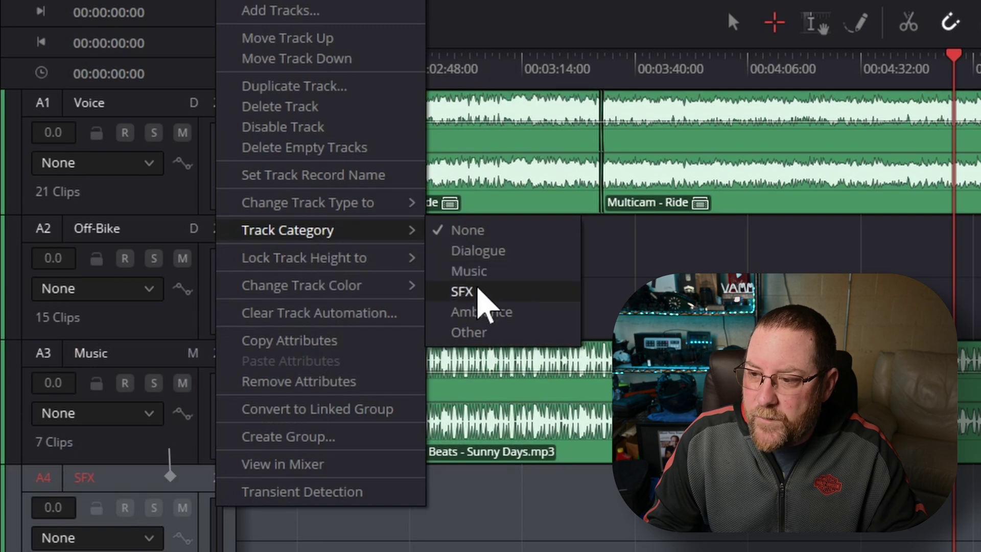
pyautogui.click(479, 291)
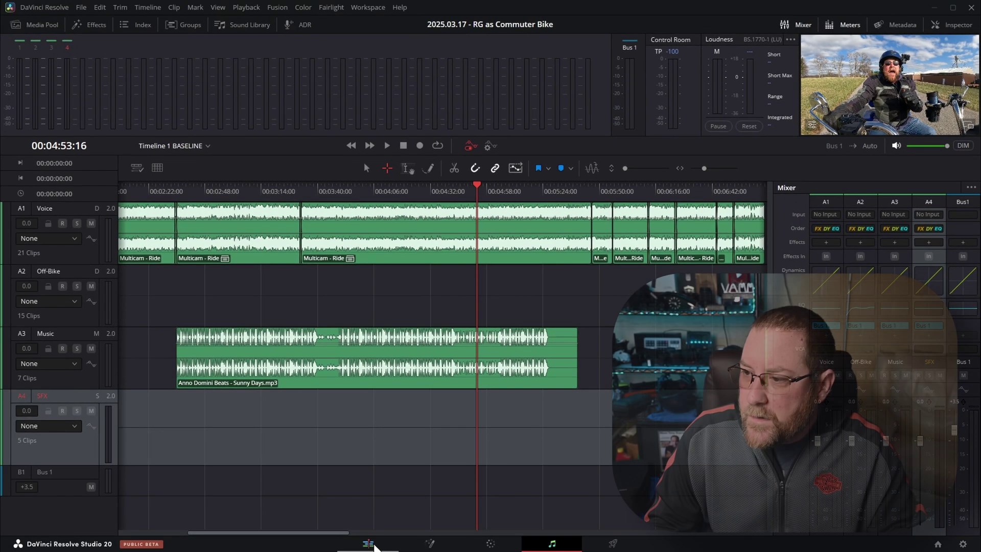
# Return to the Edit page and check whether the Voice track's options offer a category setting there.
pyautogui.click(369, 544)
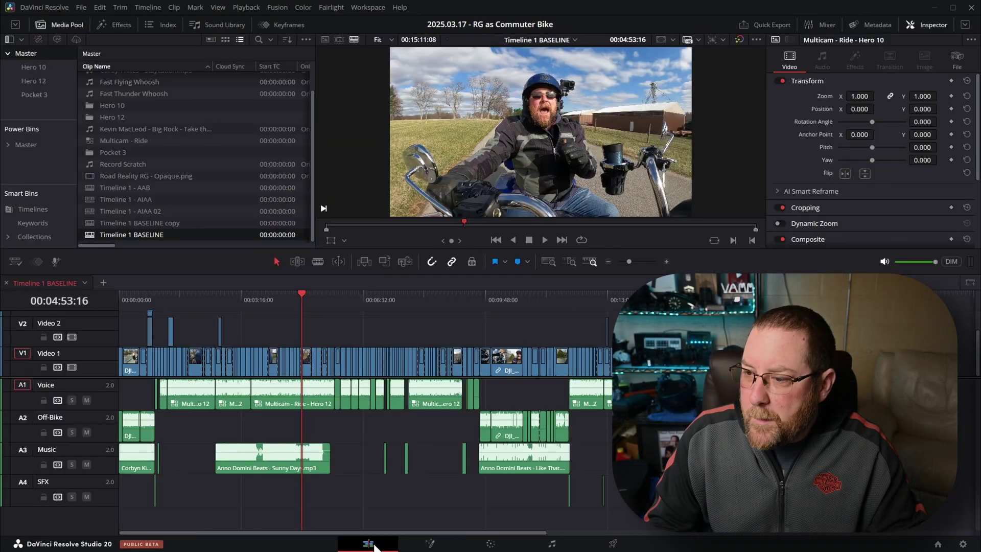
pyautogui.rightClick(101, 394)
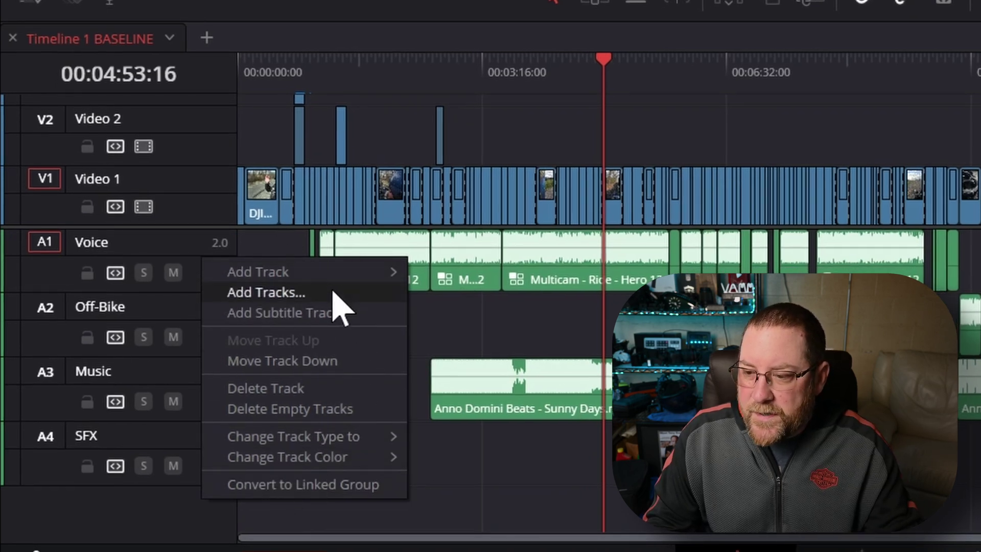
pyautogui.click(414, 438)
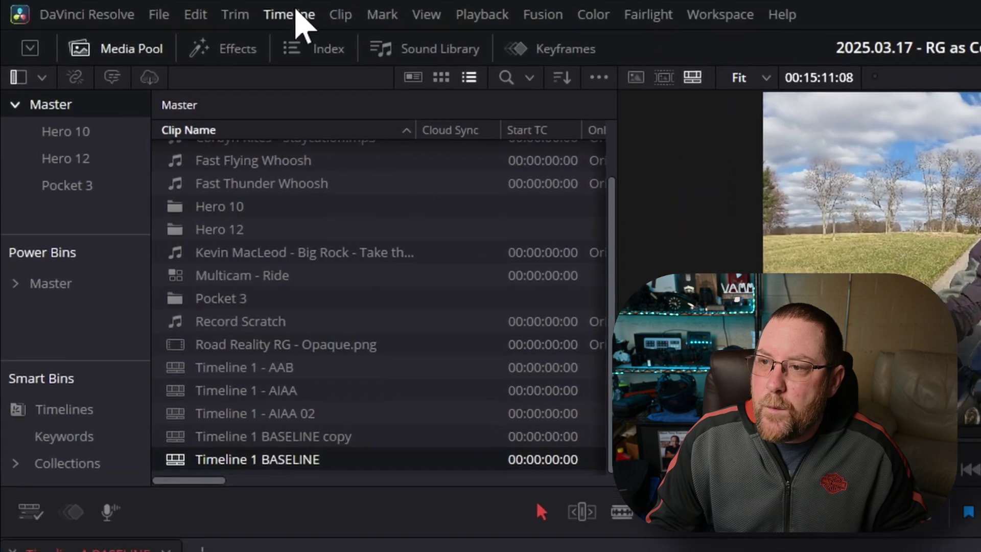
# Run the AI Audio Assistant's auto mix on the timeline with YouTube as the delivery standard.
pyautogui.click(147, 7)
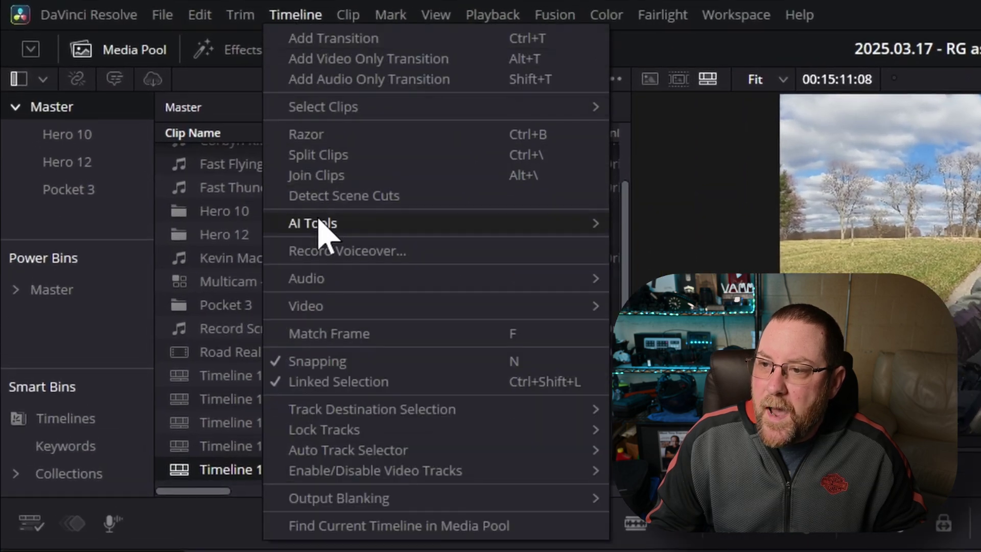
pyautogui.moveTo(364, 225)
pyautogui.click(636, 222)
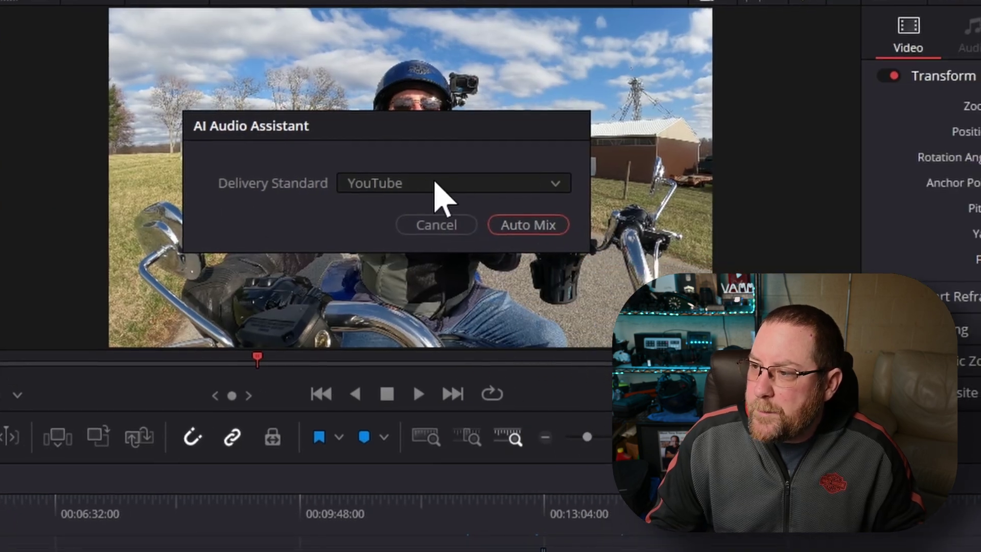
pyautogui.click(439, 197)
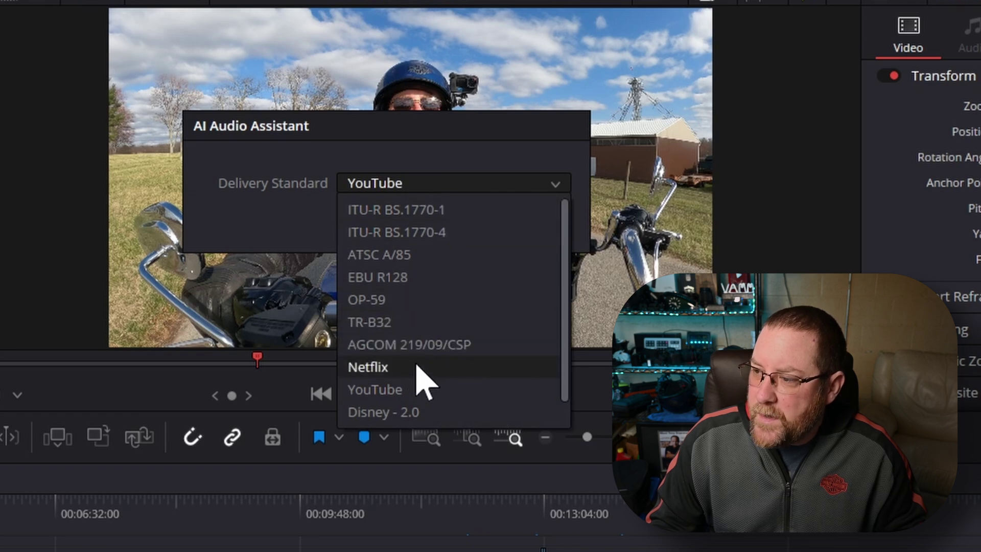
pyautogui.scroll(-1, 422, 372)
pyautogui.click(364, 128)
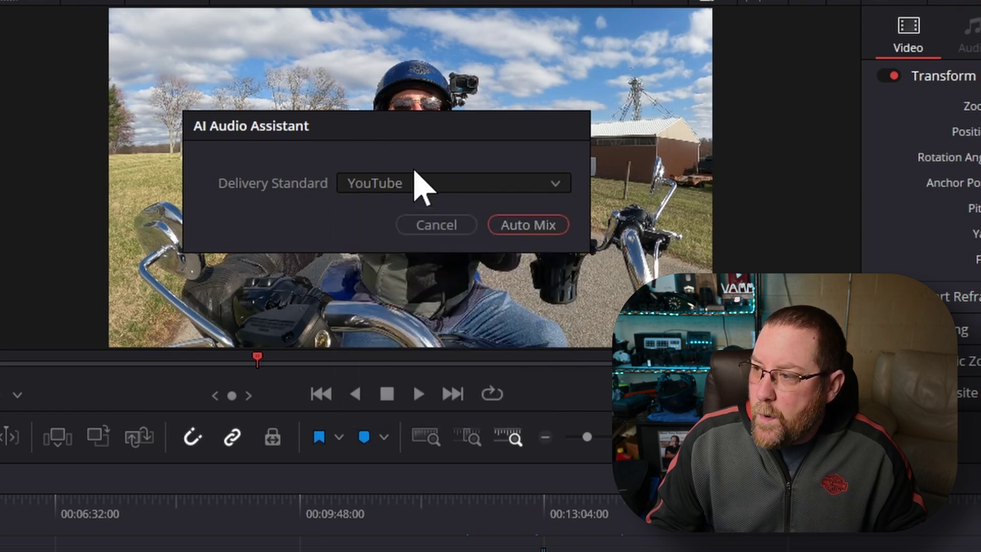
pyautogui.click(521, 227)
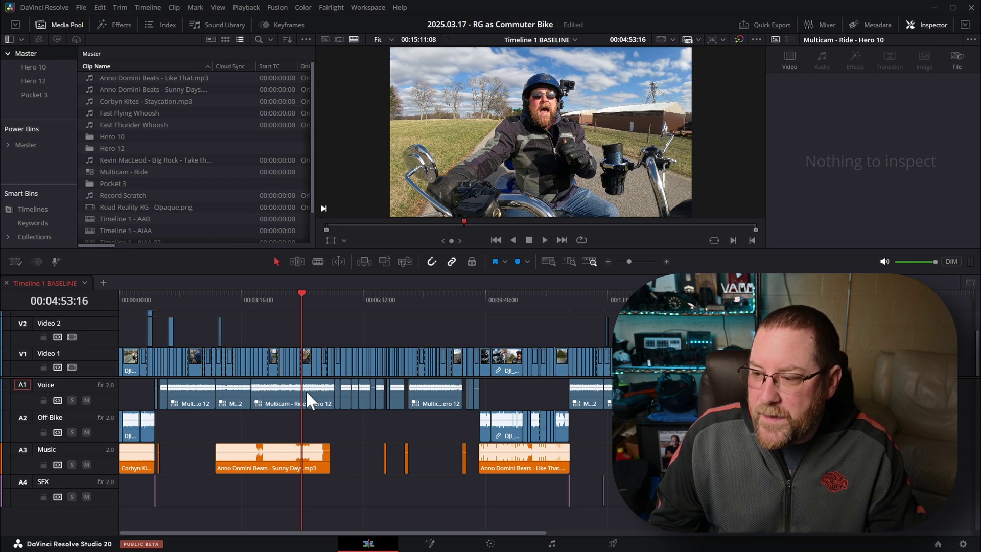
# Examine the clip volume levels of several Multicam - Ride clips on the Voice track and an Off-Bike clip after the auto mix.
pyautogui.scroll(2, 305, 390)
pyautogui.scroll(3, 305, 391)
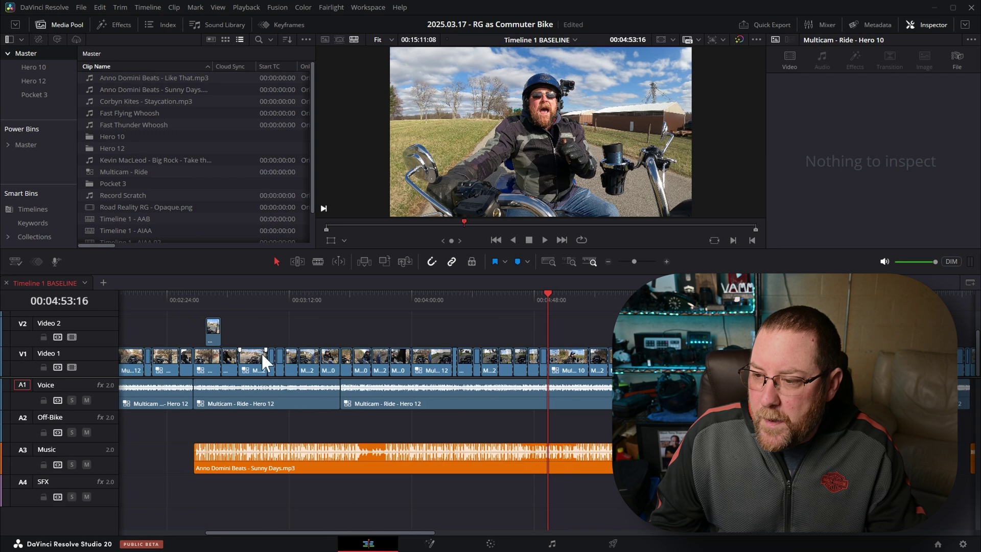
pyautogui.hscroll(-3, 262, 352)
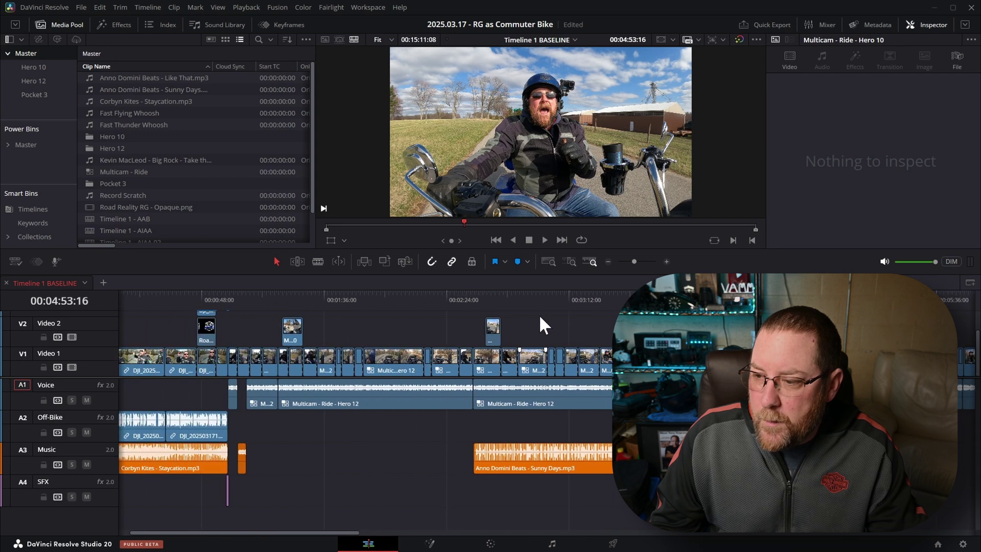
pyautogui.click(317, 400)
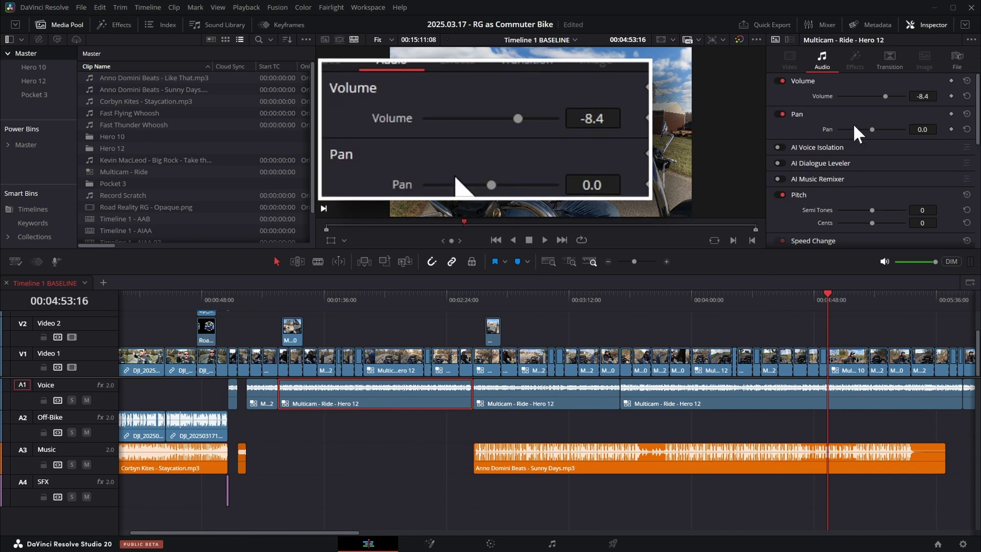
pyautogui.click(540, 401)
pyautogui.click(698, 404)
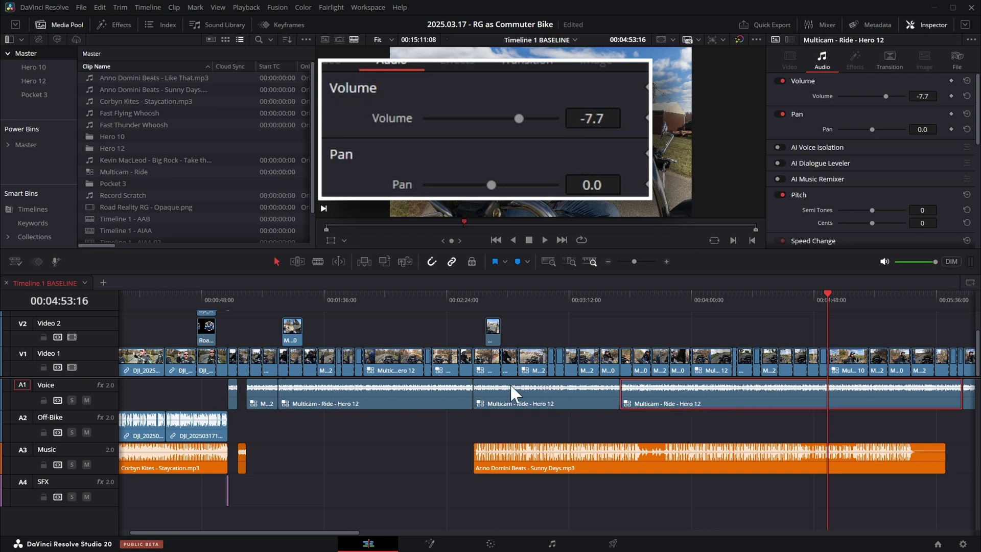
pyautogui.click(205, 429)
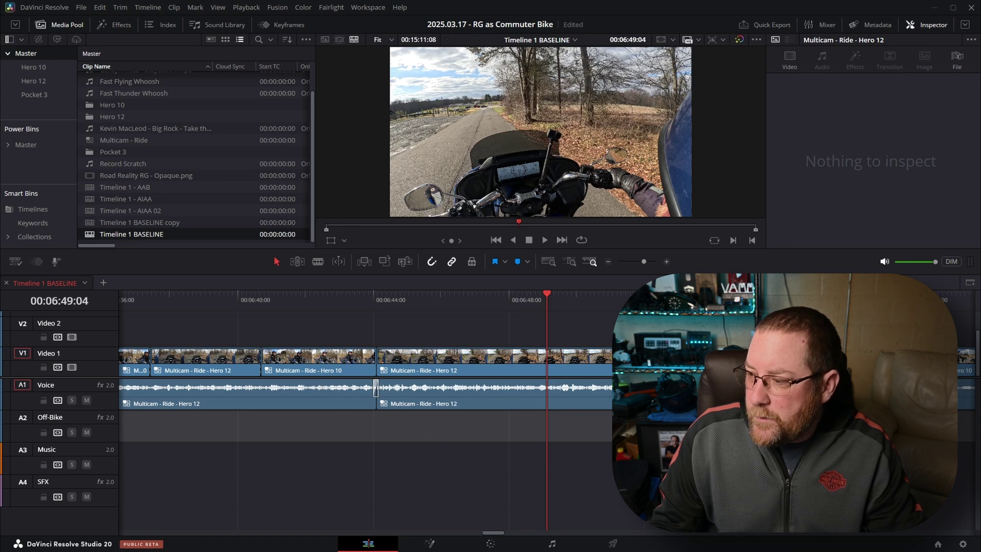
# Examine the Voice track's track-level audio settings, including AI Voice Isolation and AI Dialogue Leveler.
pyautogui.scroll(-6, 420, 404)
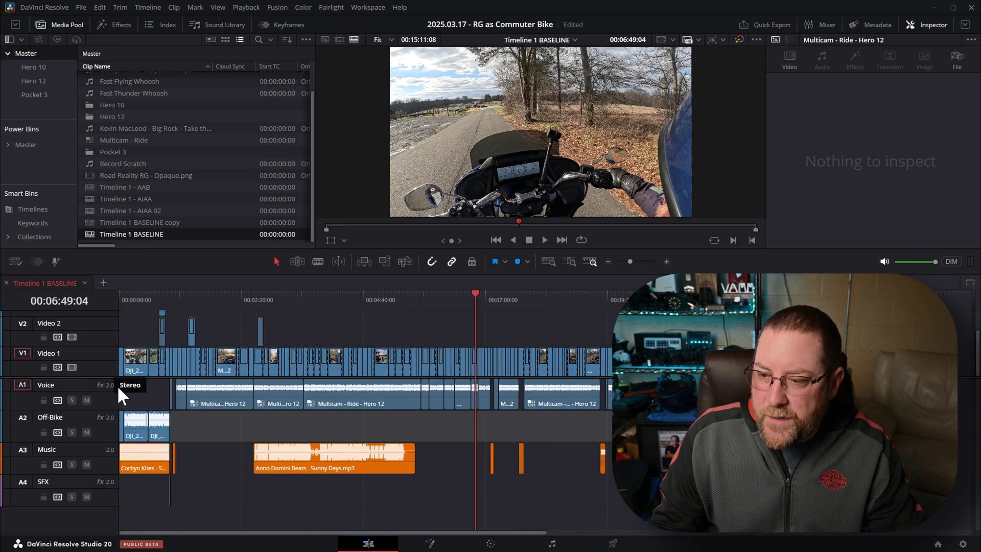
pyautogui.click(102, 391)
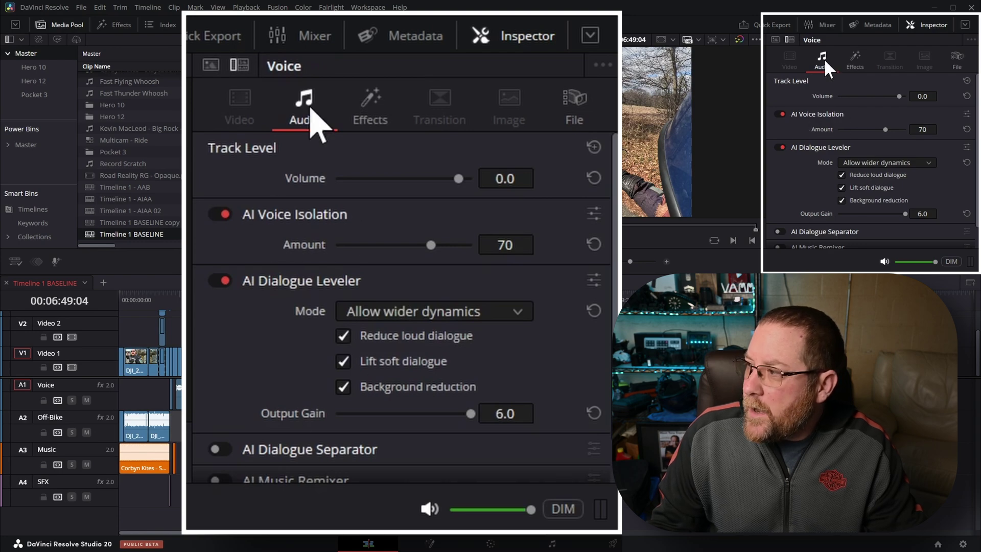
pyautogui.click(935, 24)
pyautogui.click(933, 24)
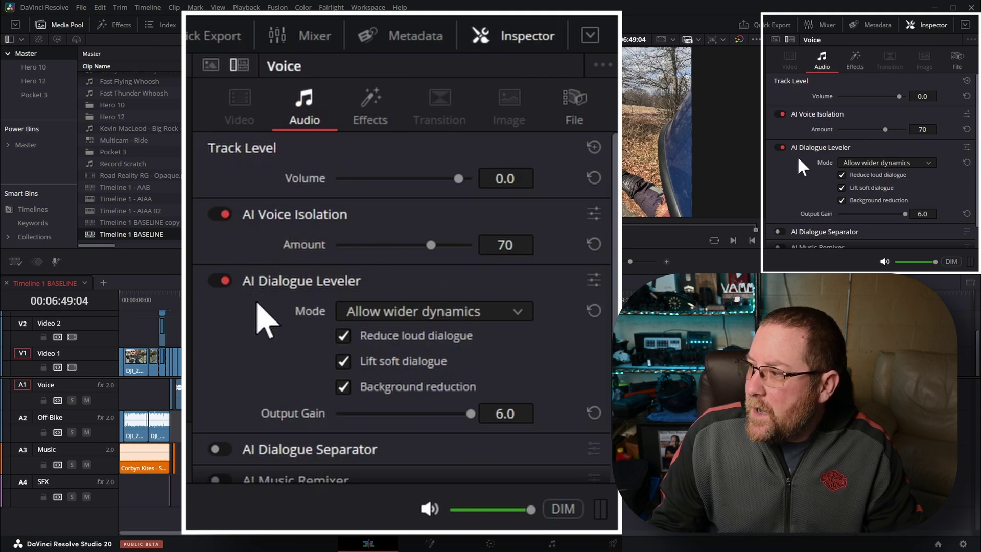
# Examine the Voice track's remaining audio settings and effects, and the Off-Bike track's AI Voice Isolation and AI Dialogue Leveler settings.
pyautogui.scroll(-2, 796, 156)
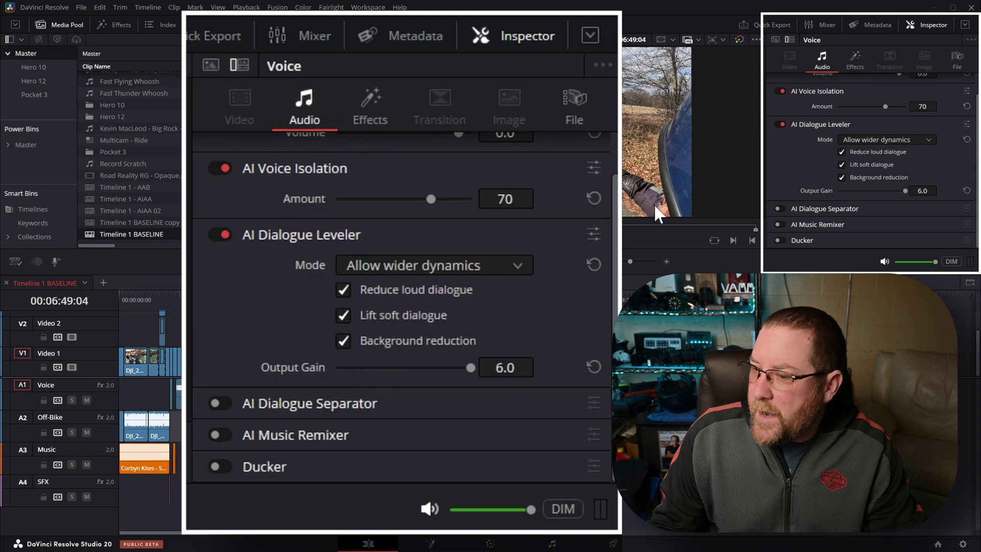
pyautogui.click(849, 65)
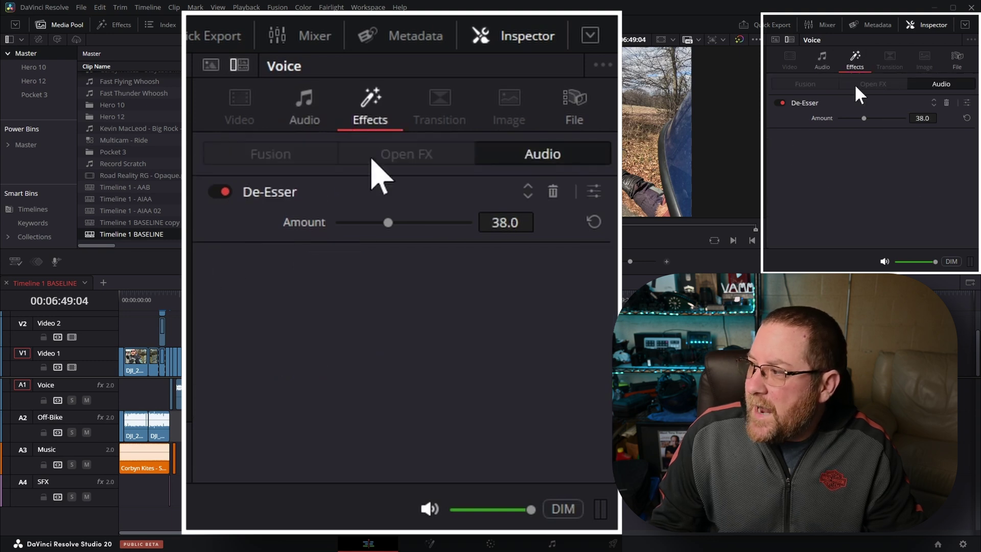
pyautogui.click(104, 435)
pyautogui.click(822, 60)
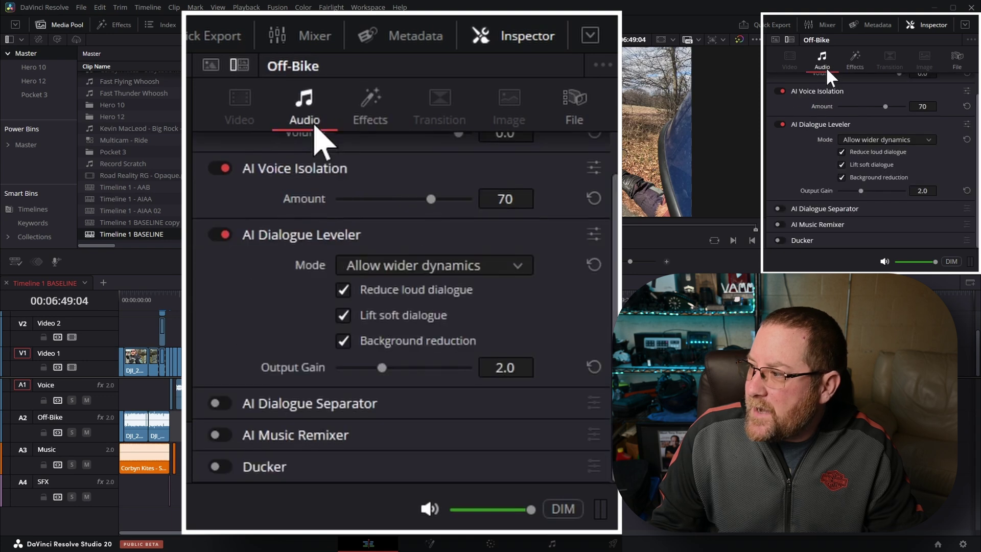
pyautogui.scroll(2, 829, 150)
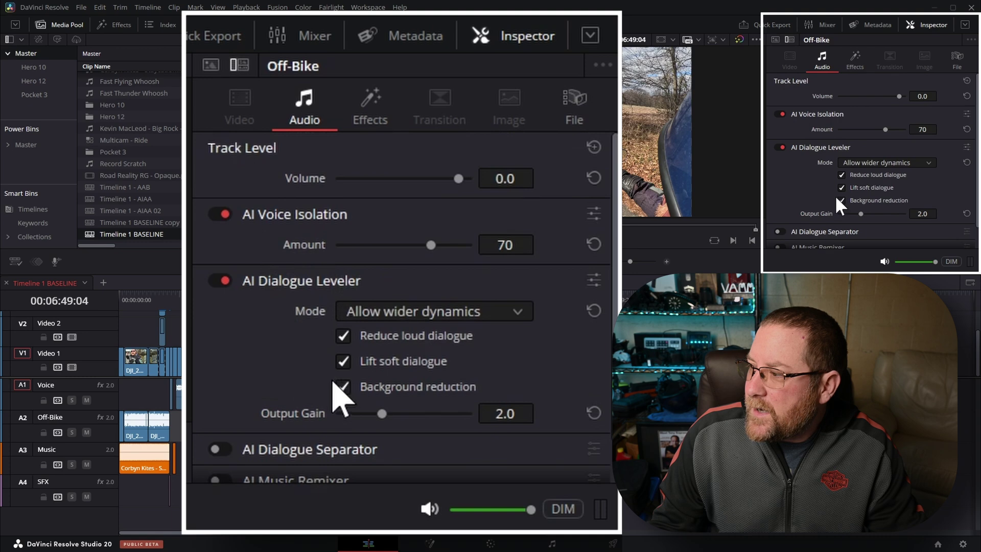
pyautogui.scroll(-2, 835, 196)
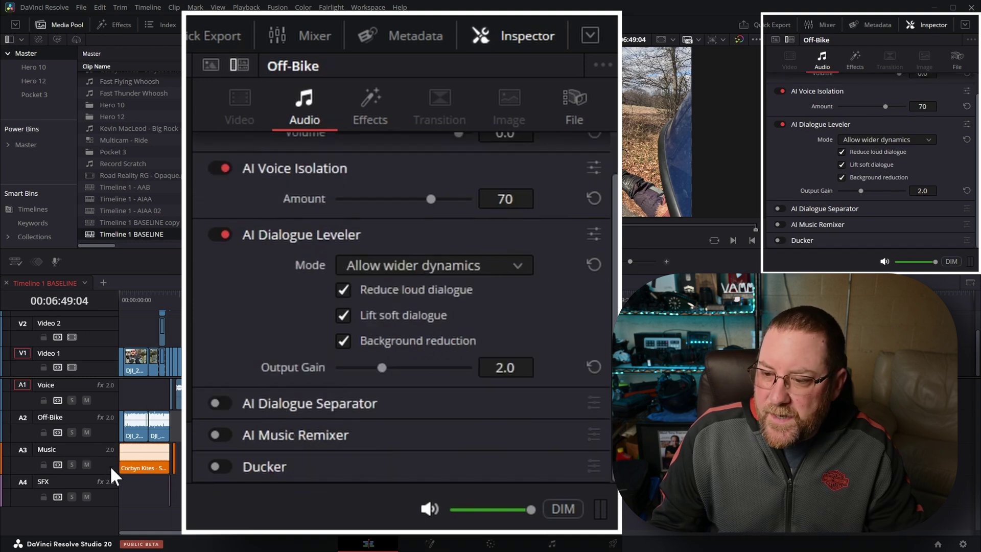
# Examine the SFX track's Ducker and audio effects, and the Music track's volume and Ducker settings.
pyautogui.click(109, 489)
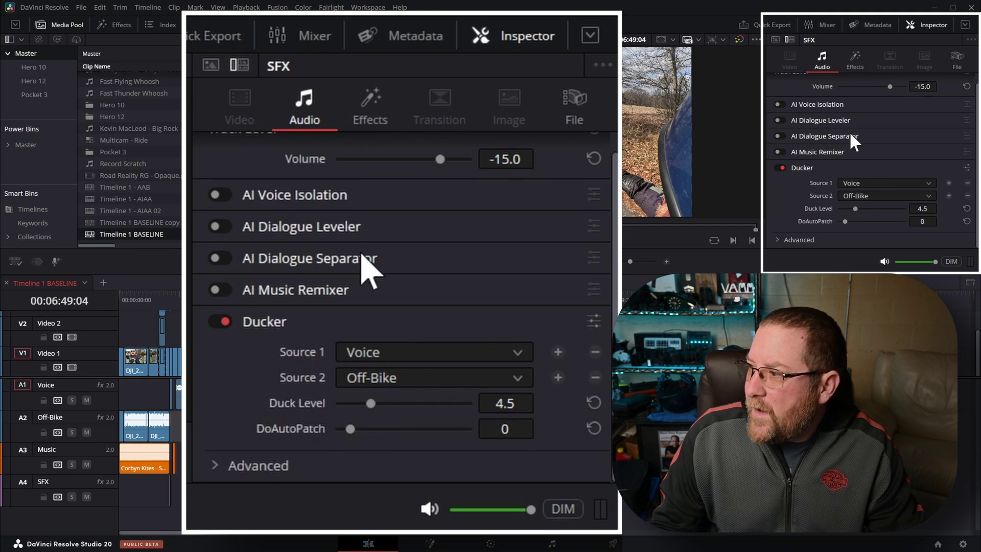
pyautogui.click(853, 61)
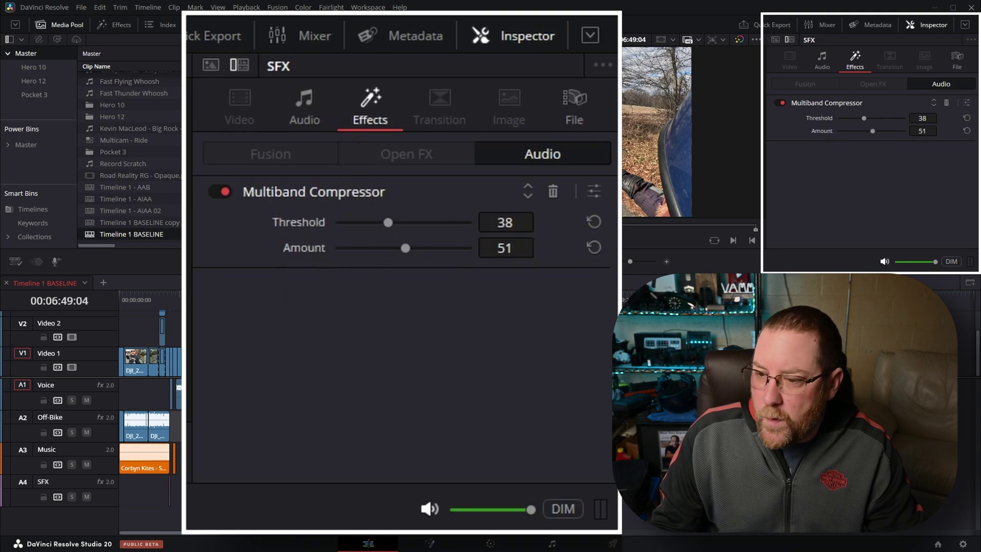
pyautogui.click(107, 465)
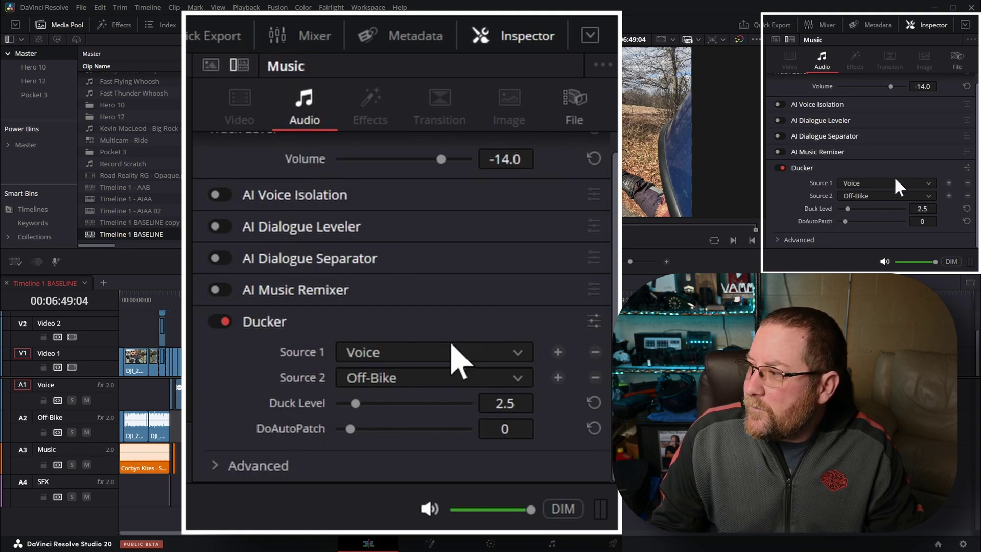
pyautogui.scroll(1, 894, 176)
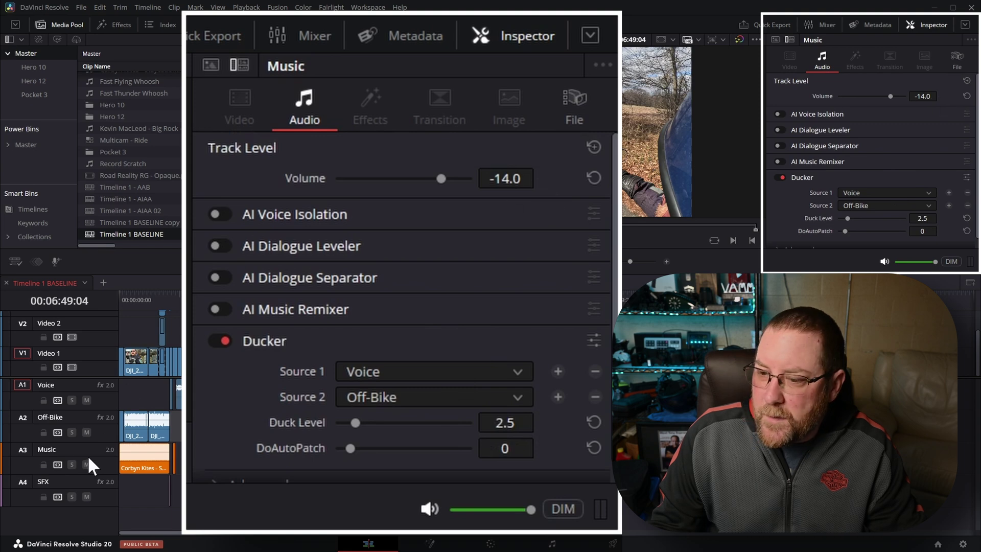
# Compare the track-level audio settings of the Voice, Off-Bike and SFX tracks.
pyautogui.click(95, 399)
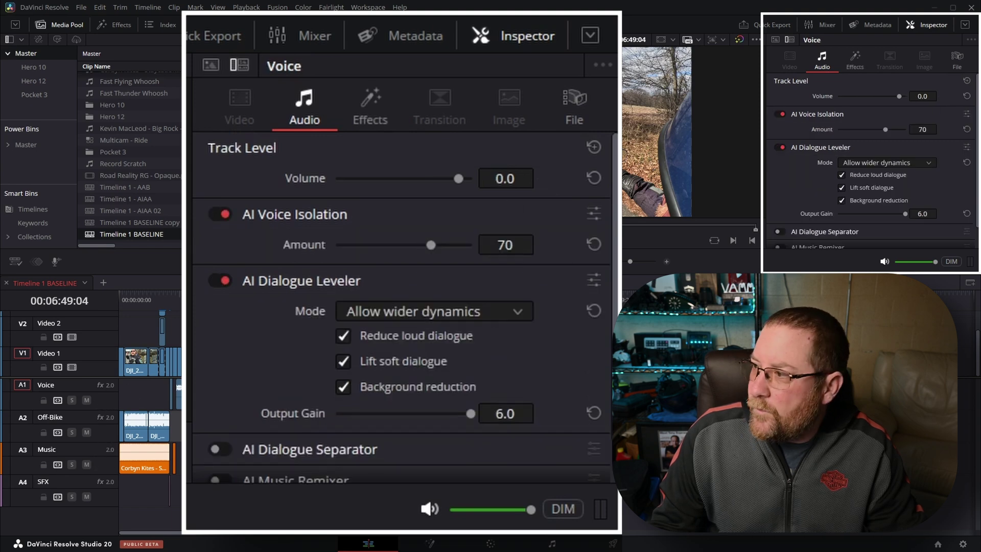
pyautogui.click(105, 437)
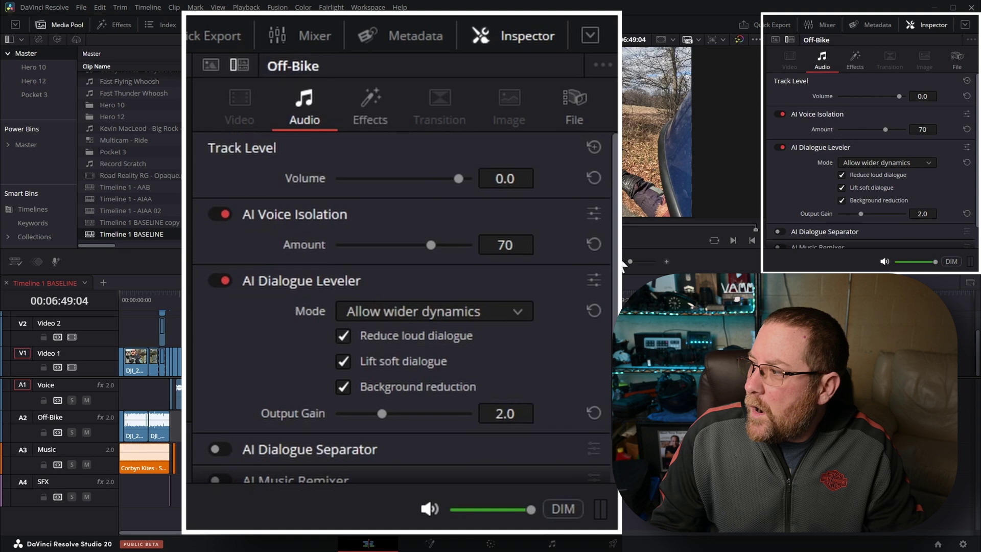
pyautogui.click(96, 498)
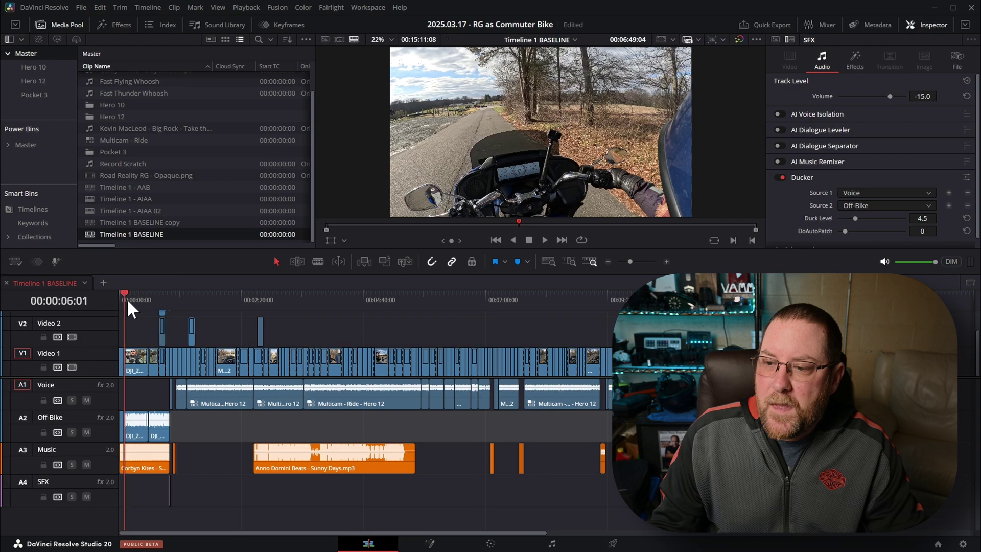
# Play the opening Off-Bike section from 00:00:09:18 to hear how the music sits under the dialogue.
pyautogui.click(126, 299)
pyautogui.scroll(5, 146, 326)
pyautogui.scroll(3, 146, 324)
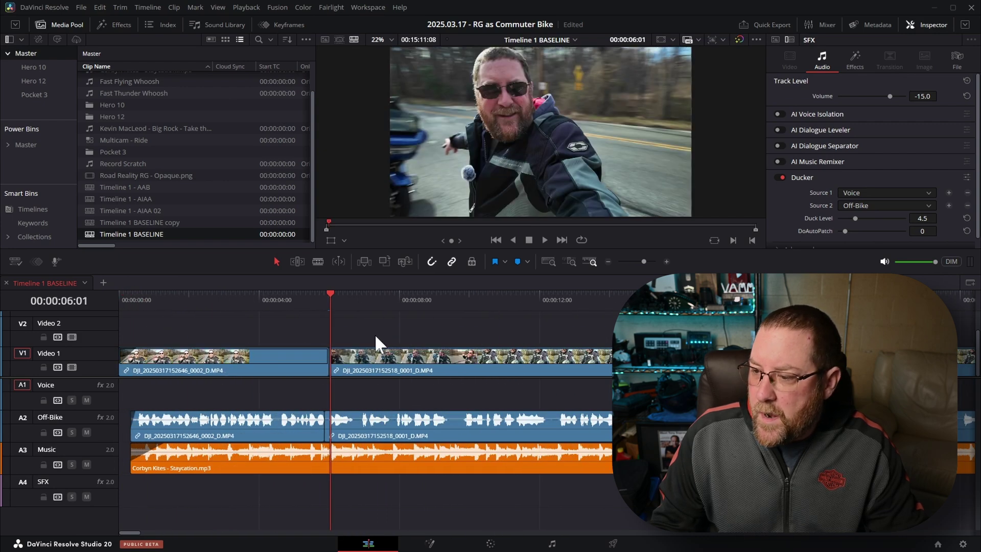
pyautogui.click(455, 301)
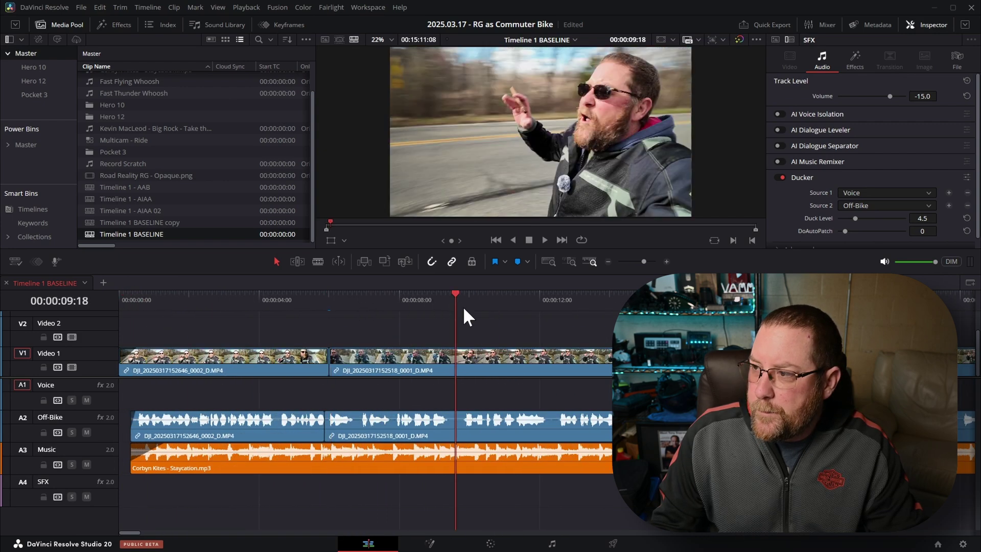
pyautogui.press('space')
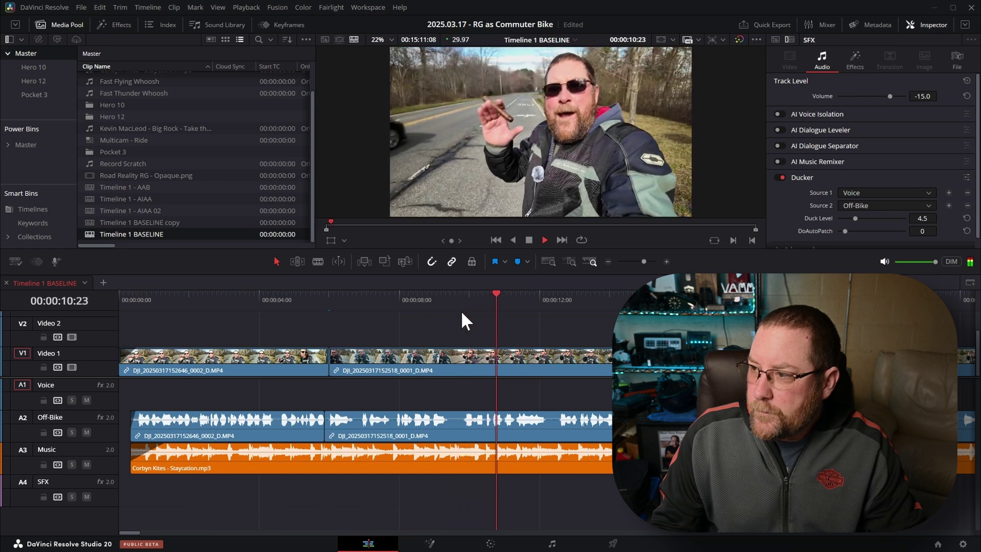
pyautogui.press('space')
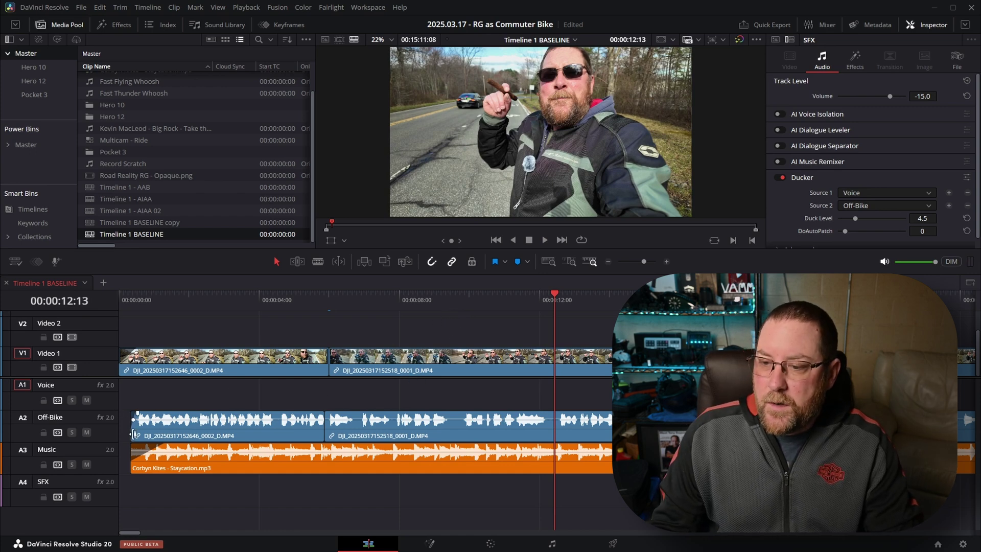
# Set the Music track's Ducker duck level to 6.2 and replay the opening section from about 00:00:09:20.
pyautogui.click(105, 456)
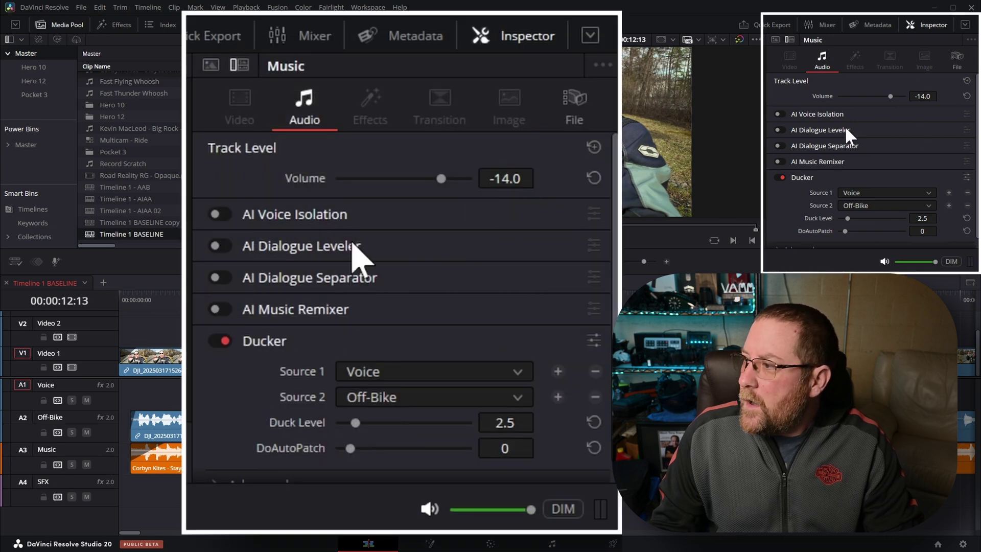
pyautogui.scroll(-1, 920, 143)
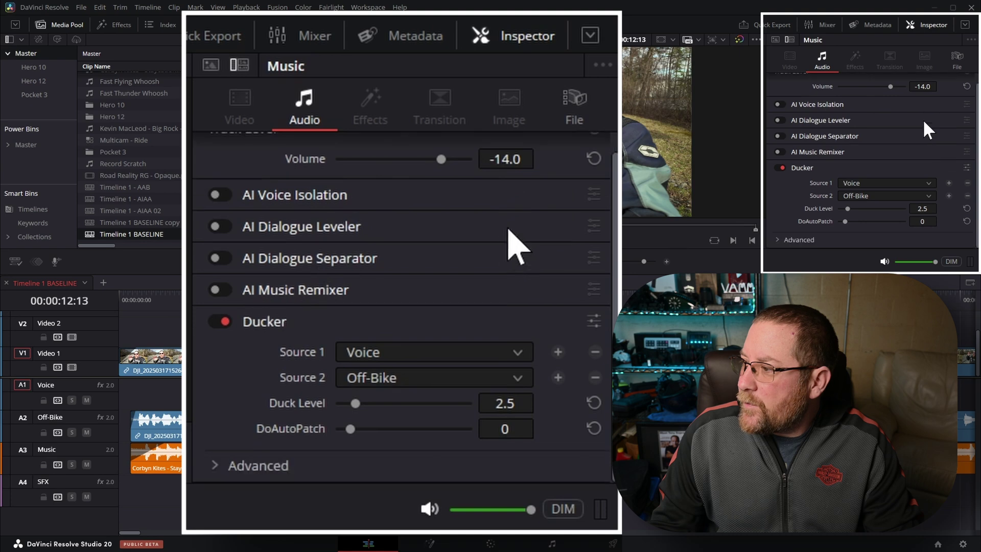
pyautogui.moveTo(924, 209); pyautogui.dragTo(933, 209)
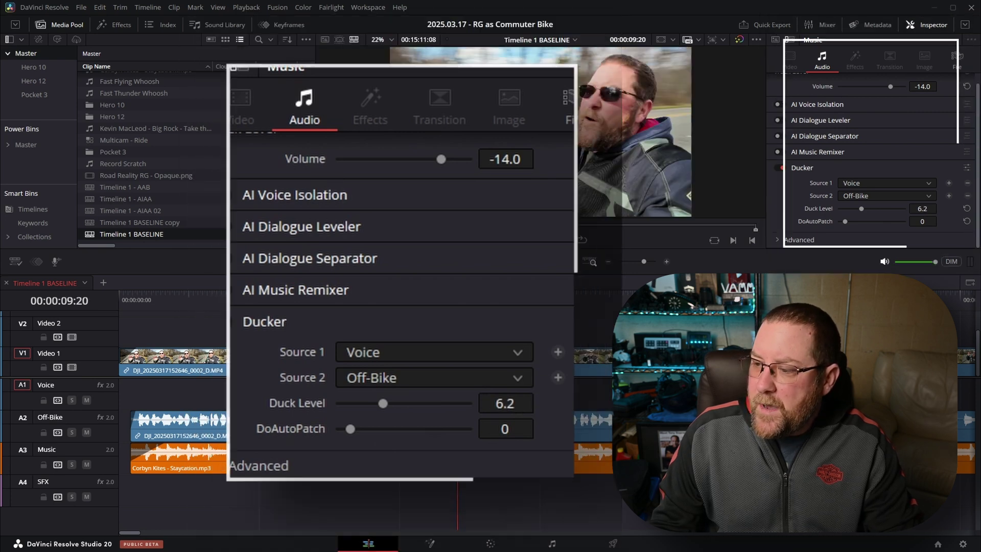
pyautogui.press('space')
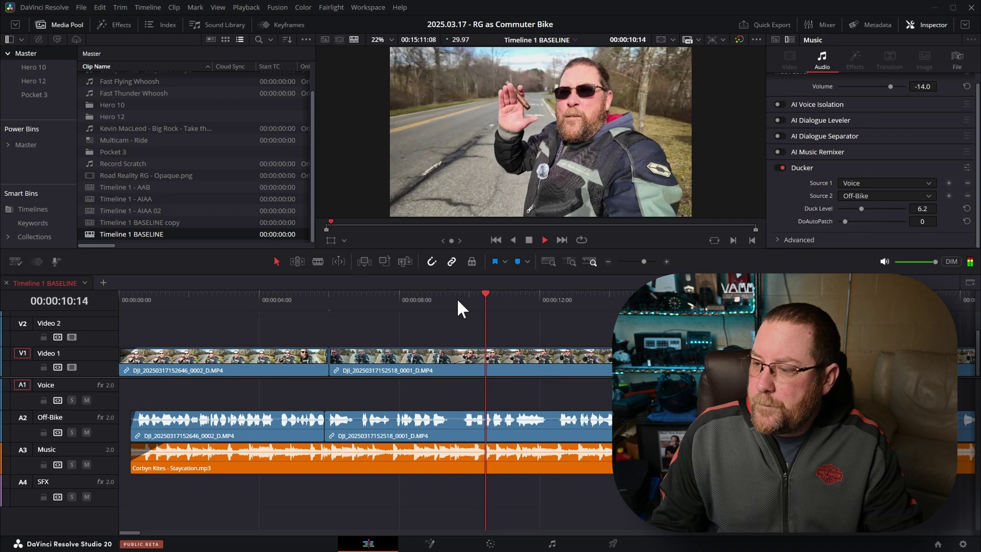